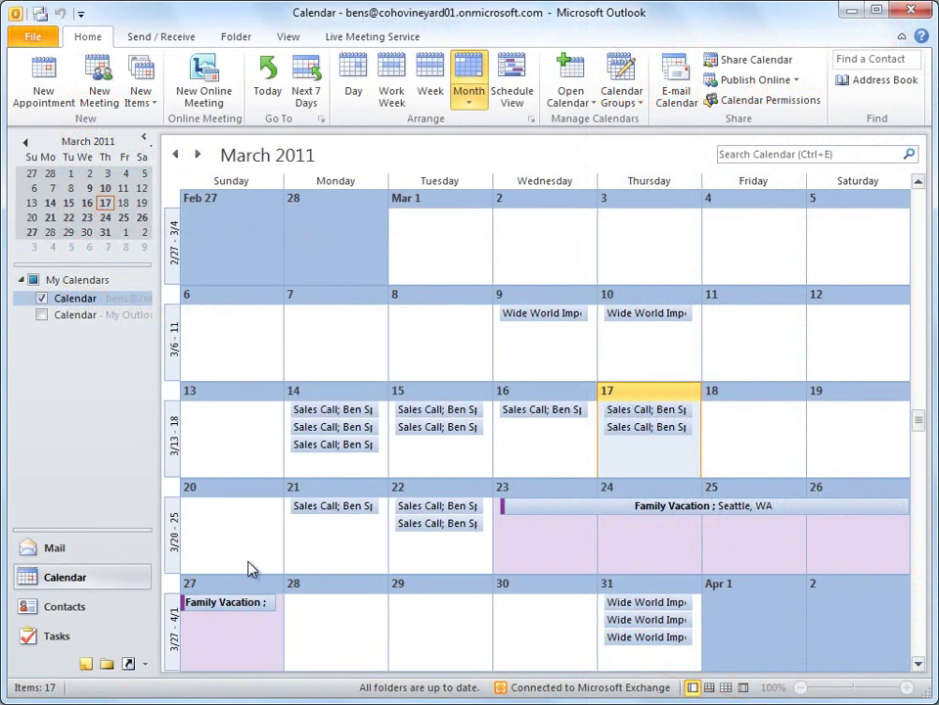
Step: Select the Family Vacation event in the March 2011 calendar to examine its dates
mouse_move(601, 513)
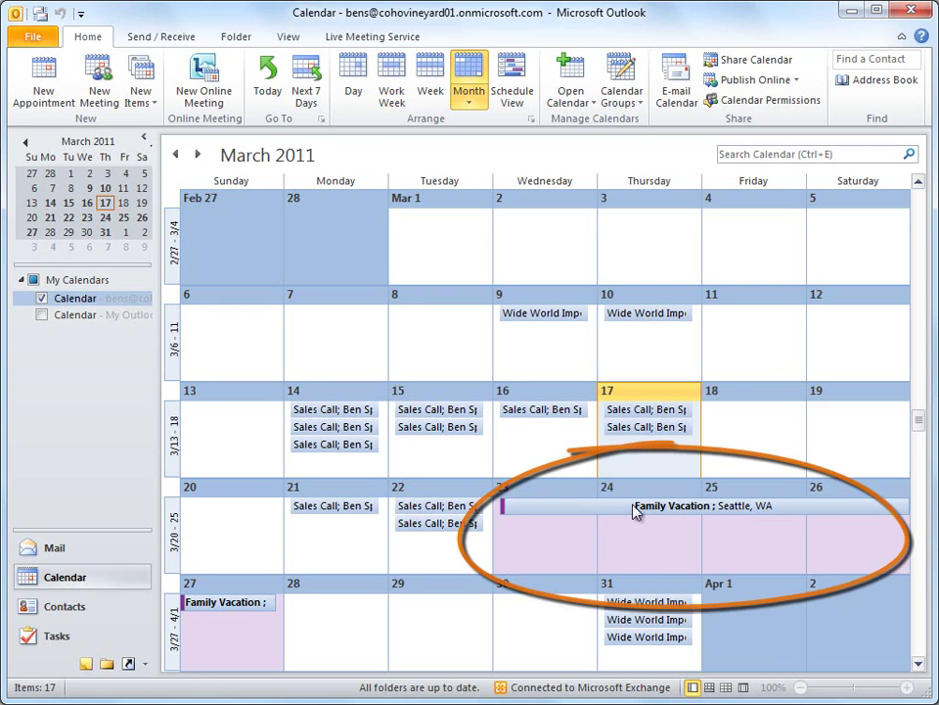
click(655, 511)
mouse_move(656, 516)
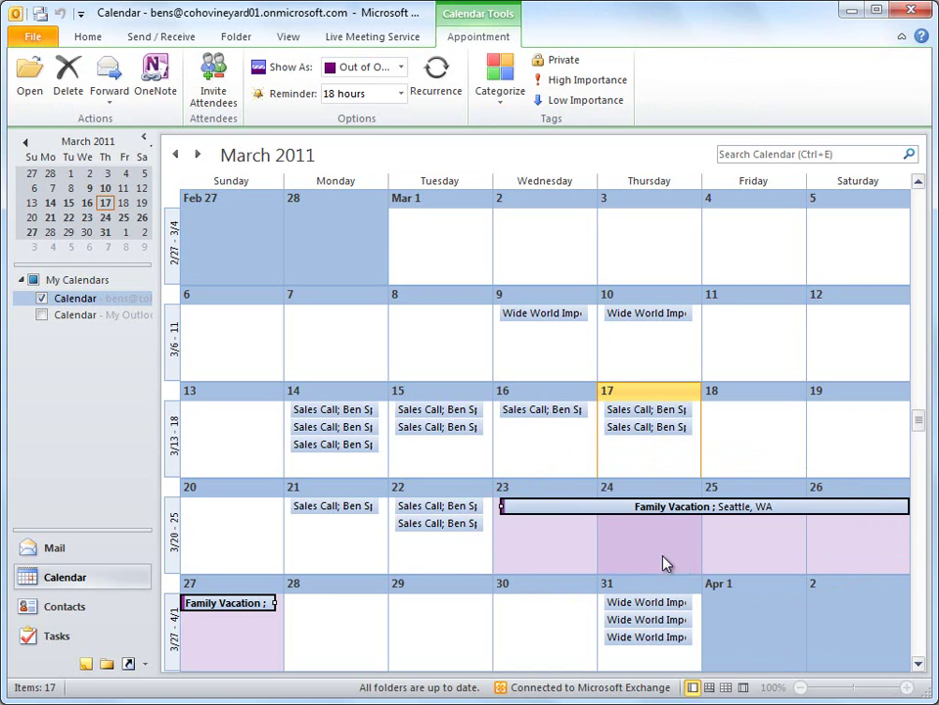
Step: Open the "Dinner this week" e-mail in the inbox and start an instant message conversation with its sender
click(82, 556)
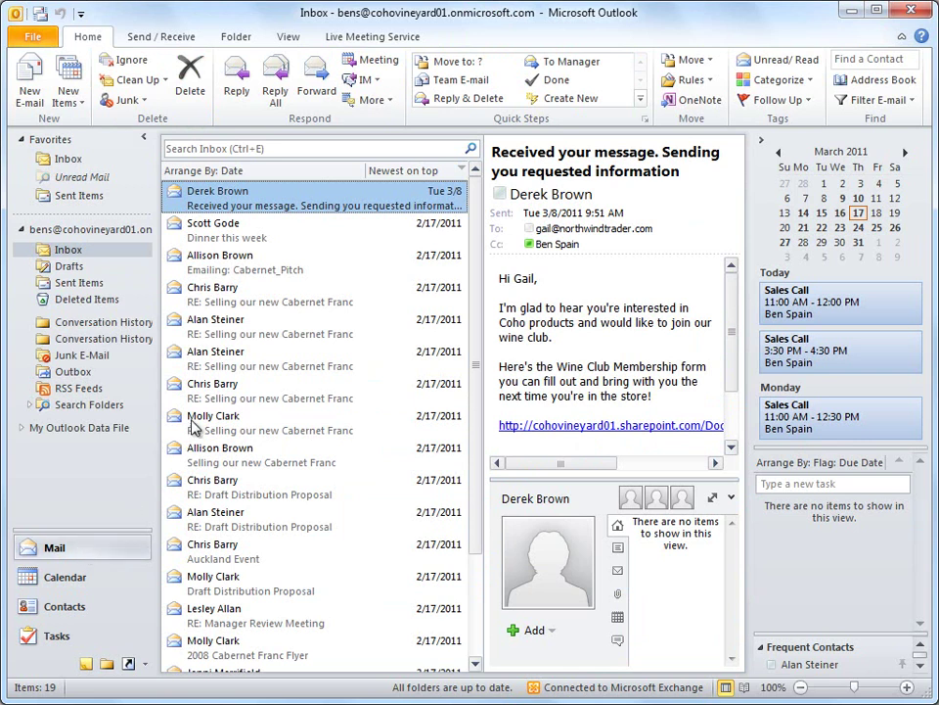
click(314, 232)
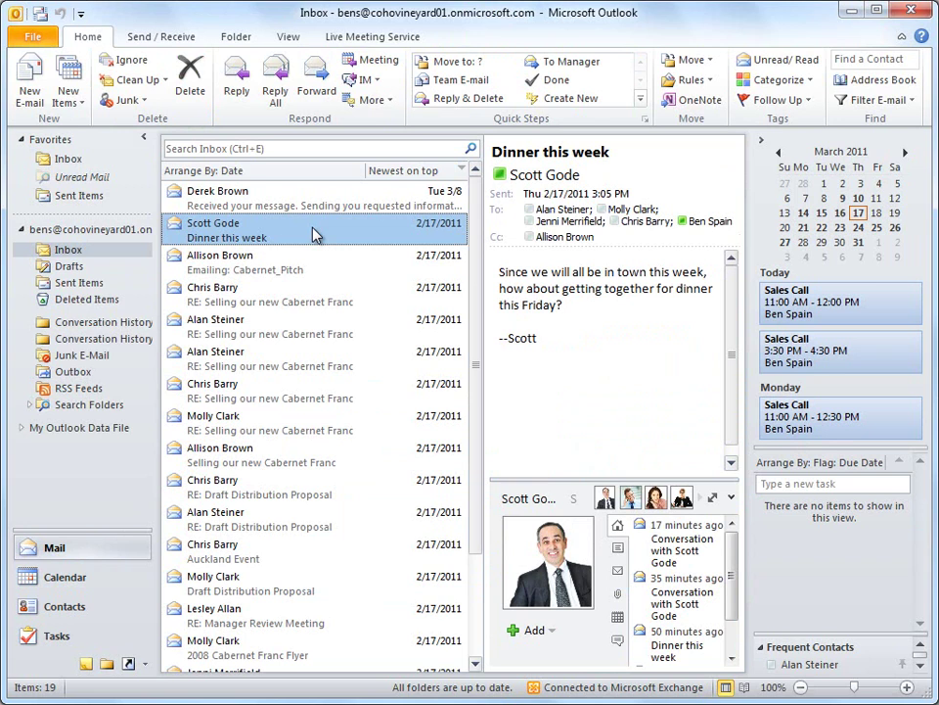
mouse_move(501, 176)
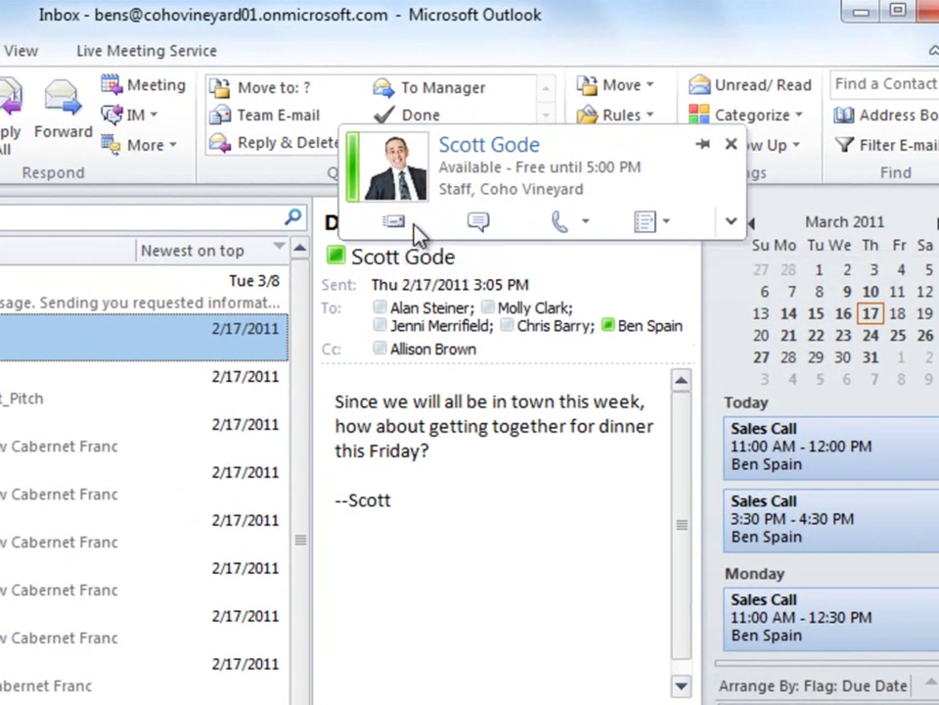
click(479, 223)
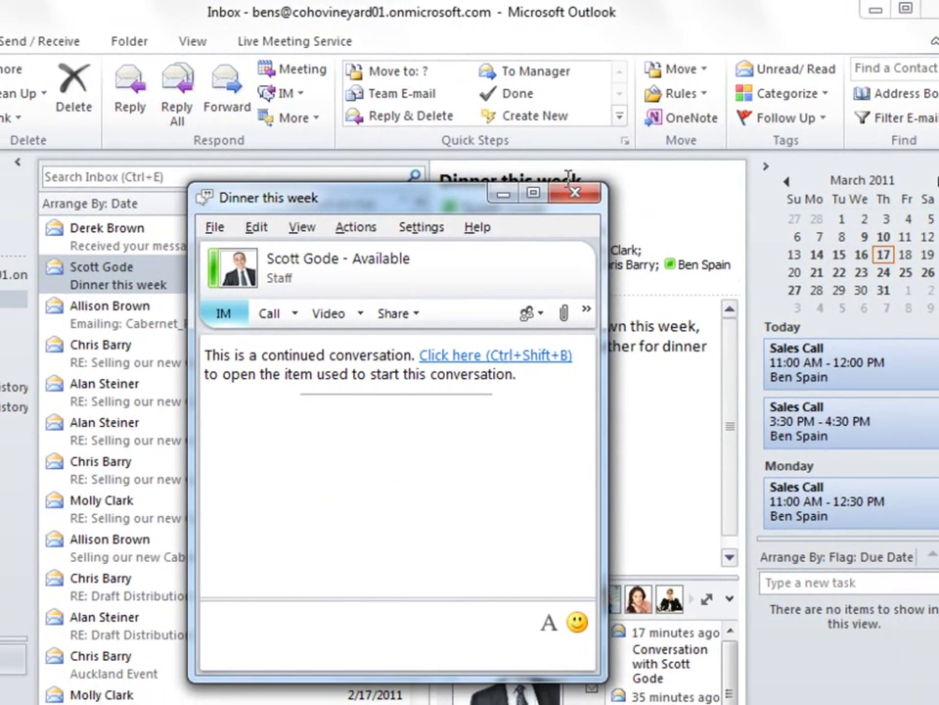
Step: Send the instant message "How do we enter vacation days and absences around here?"
text(How do we enter vacatio)
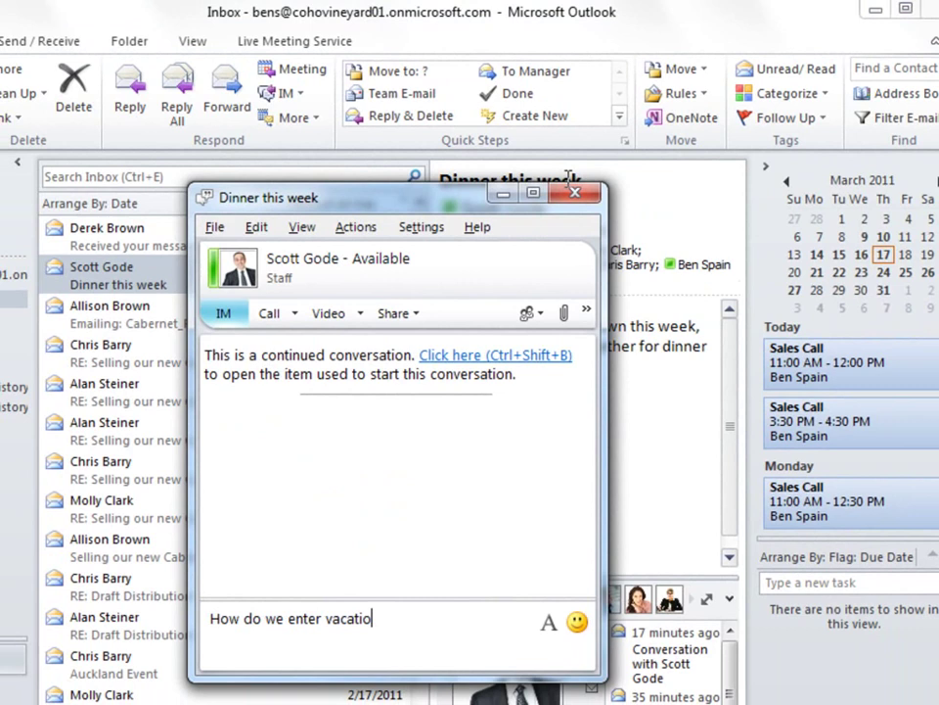
text(n days and absences ar)
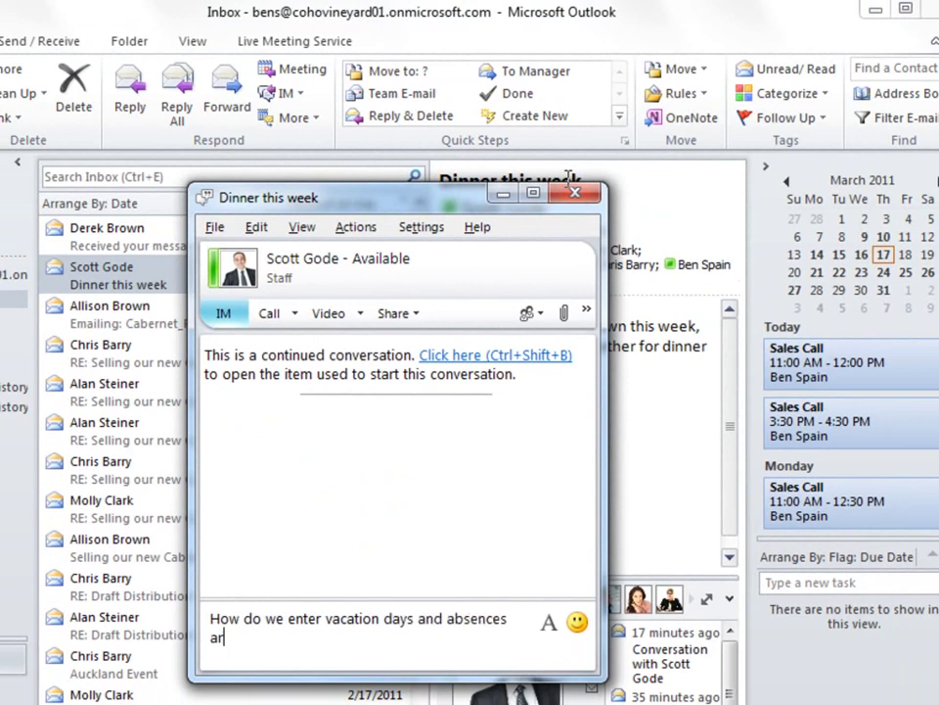
text(ound here?)
key(Return)
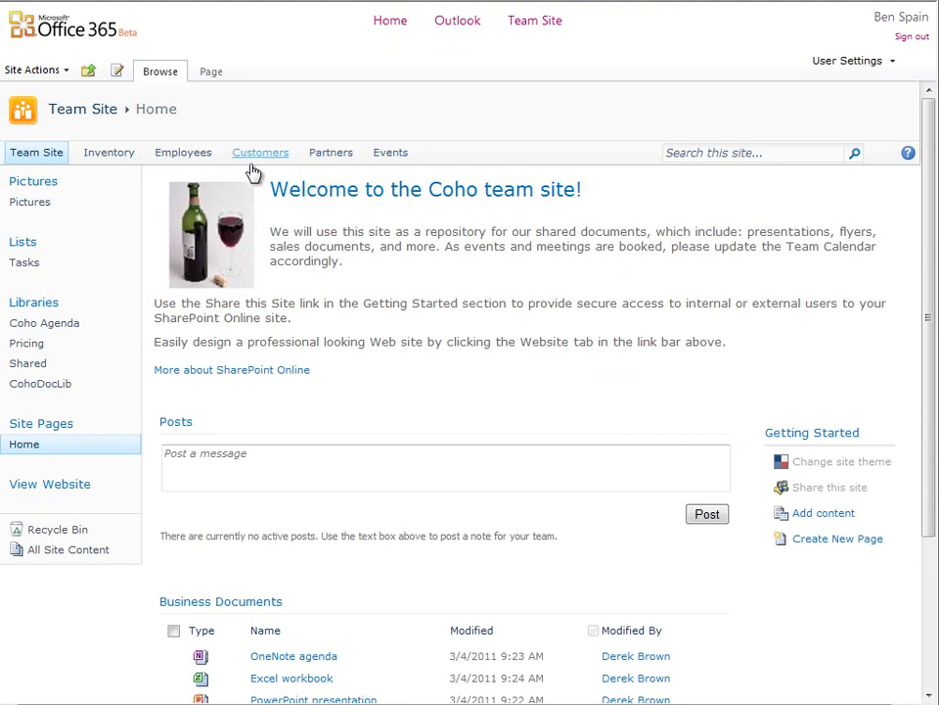
Step: Open the Handbook from the Employees site's shared documents and read its "Using the Team Calendar" section
click(175, 163)
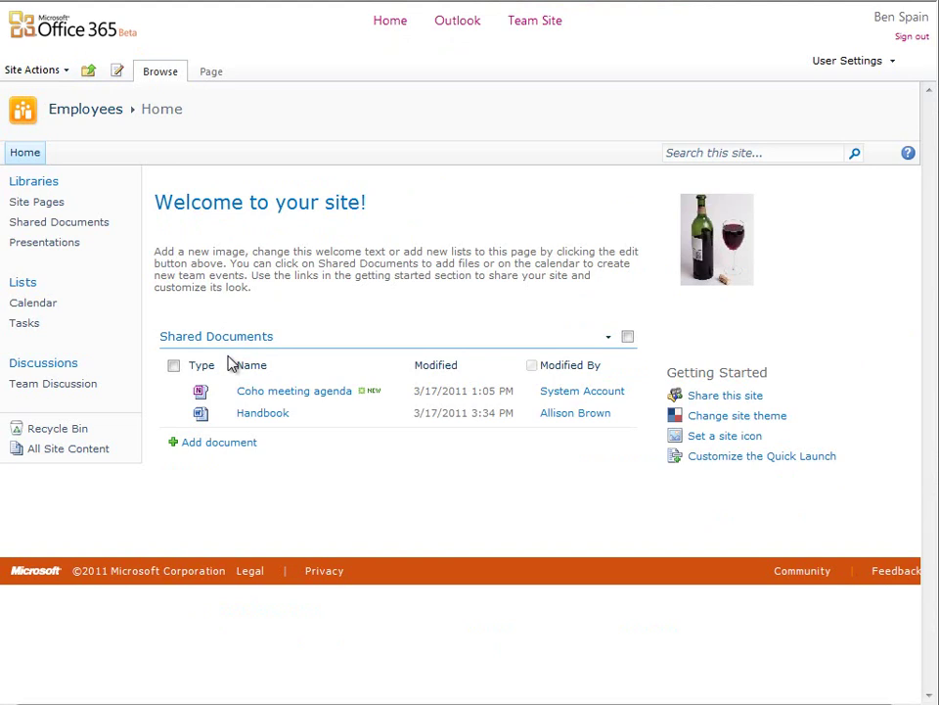
click(252, 415)
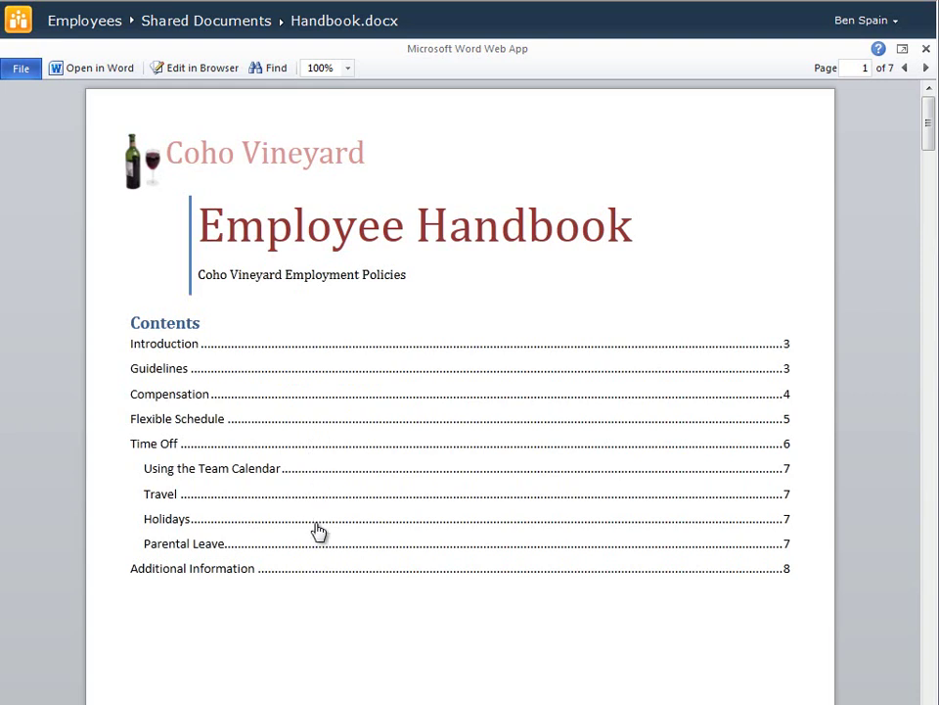
click(203, 471)
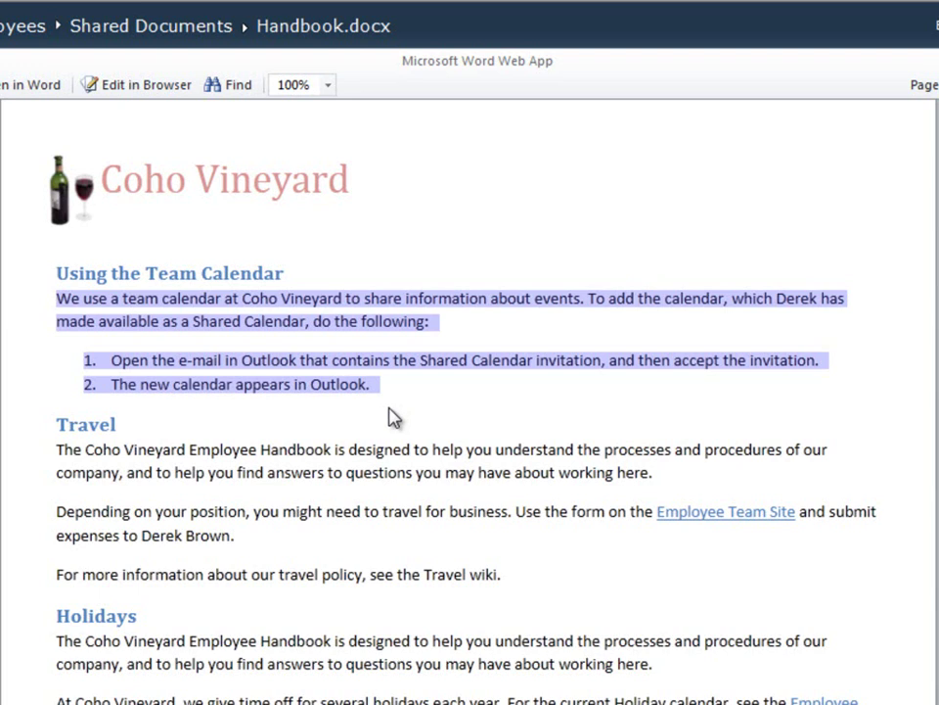
click(389, 417)
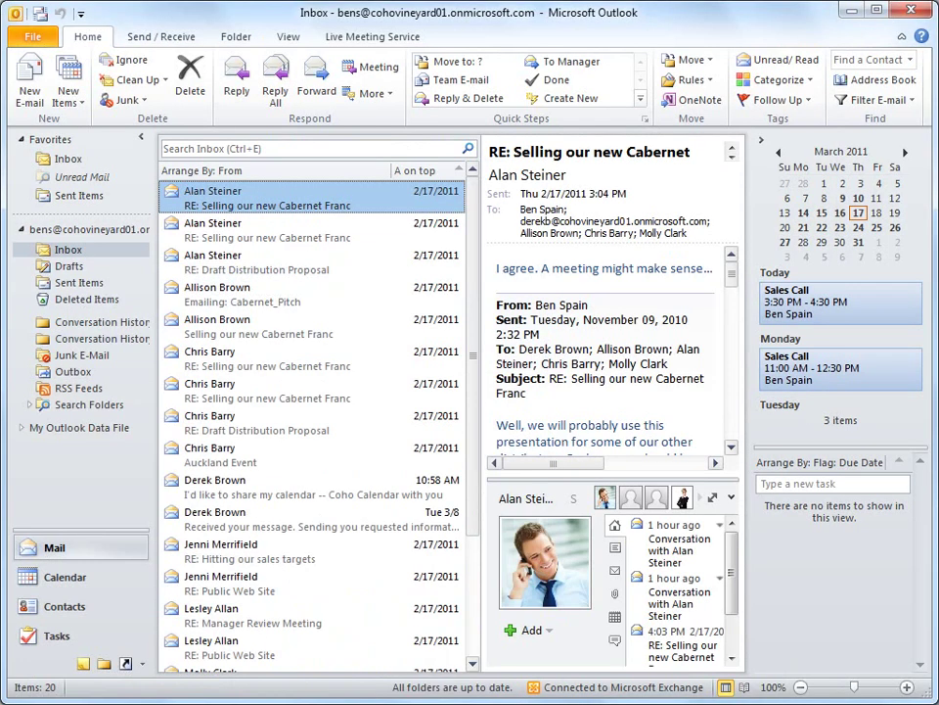
Step: Switch to the Outlook inbox and open the shared Coho Calendar from its sharing invitation e-mail
click(254, 232)
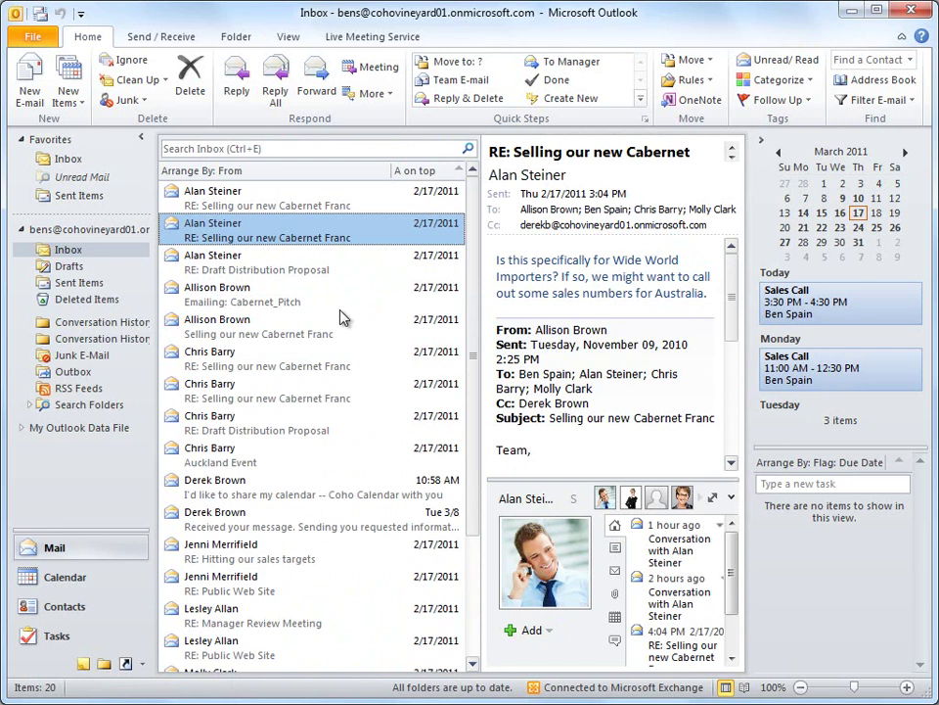
click(310, 497)
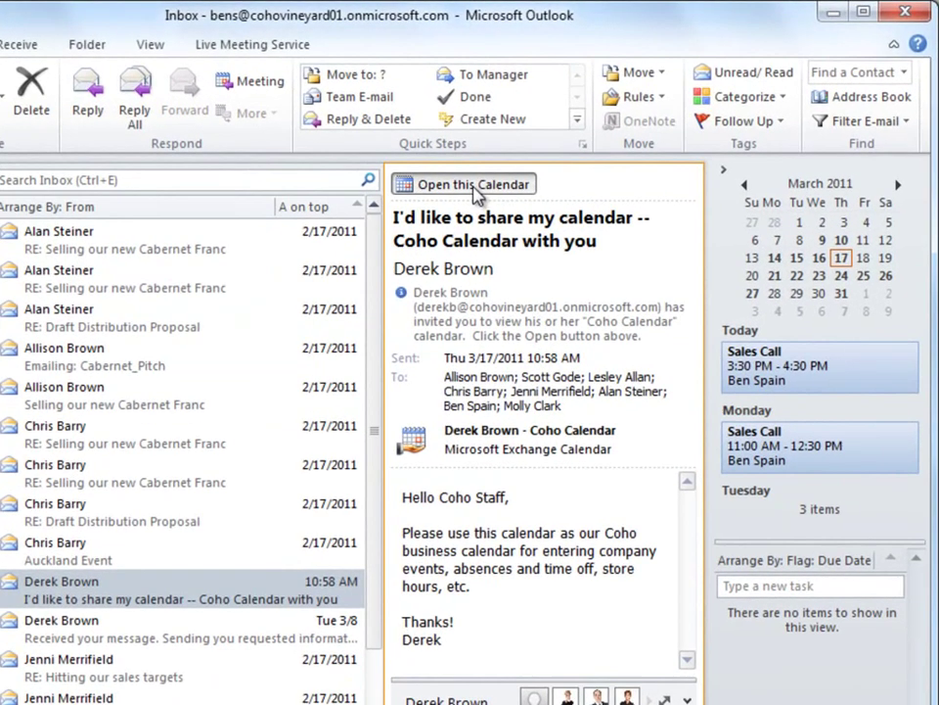
click(476, 193)
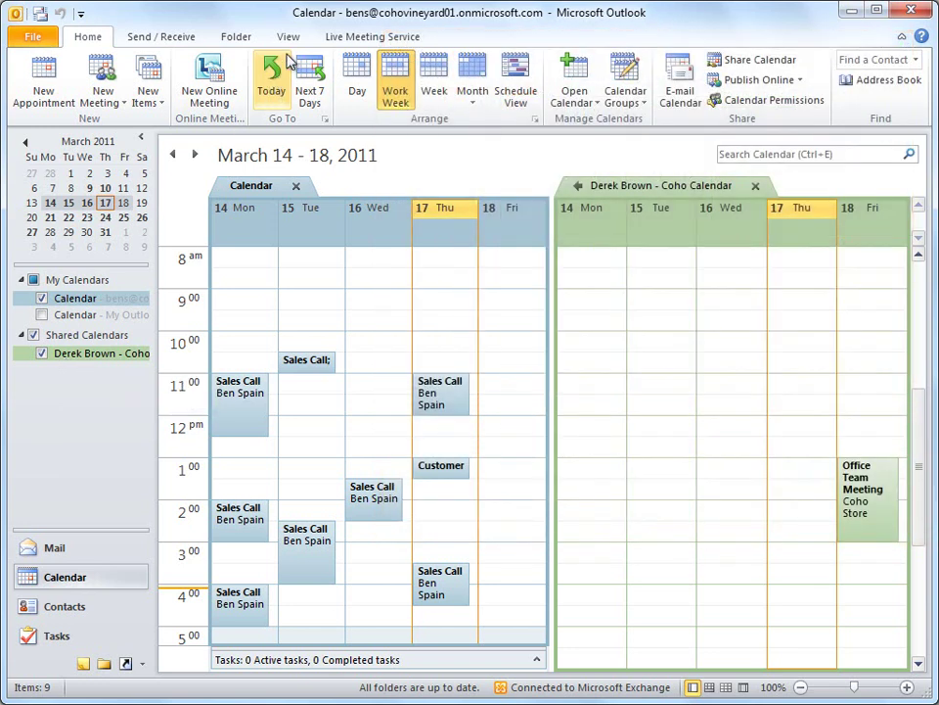
Step: Try pink as the personal calendar's colour, and settle on the first blue in the palette
click(294, 39)
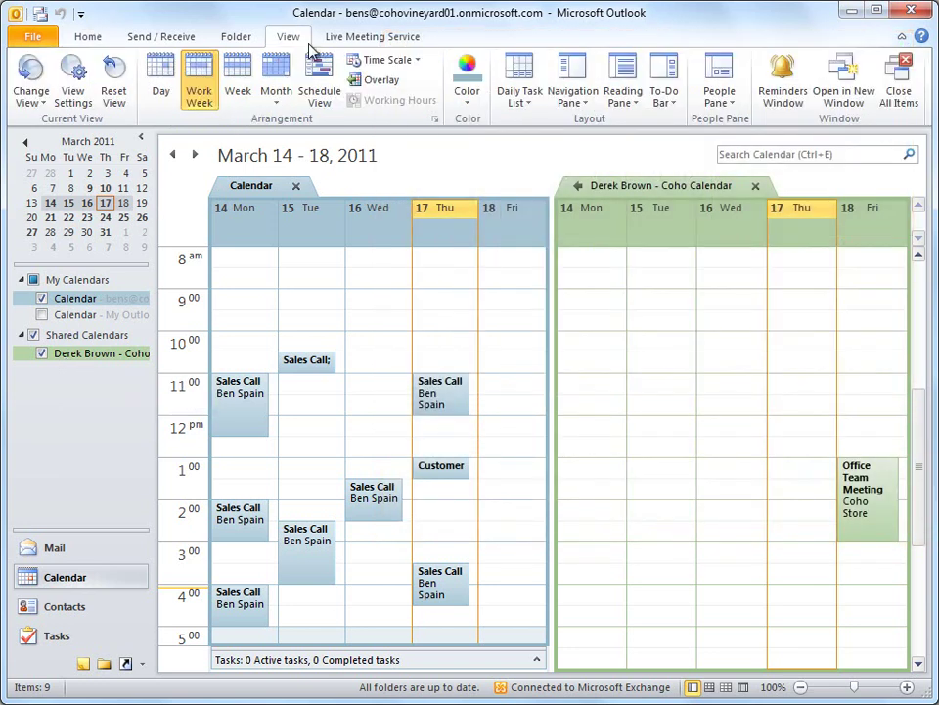
click(467, 93)
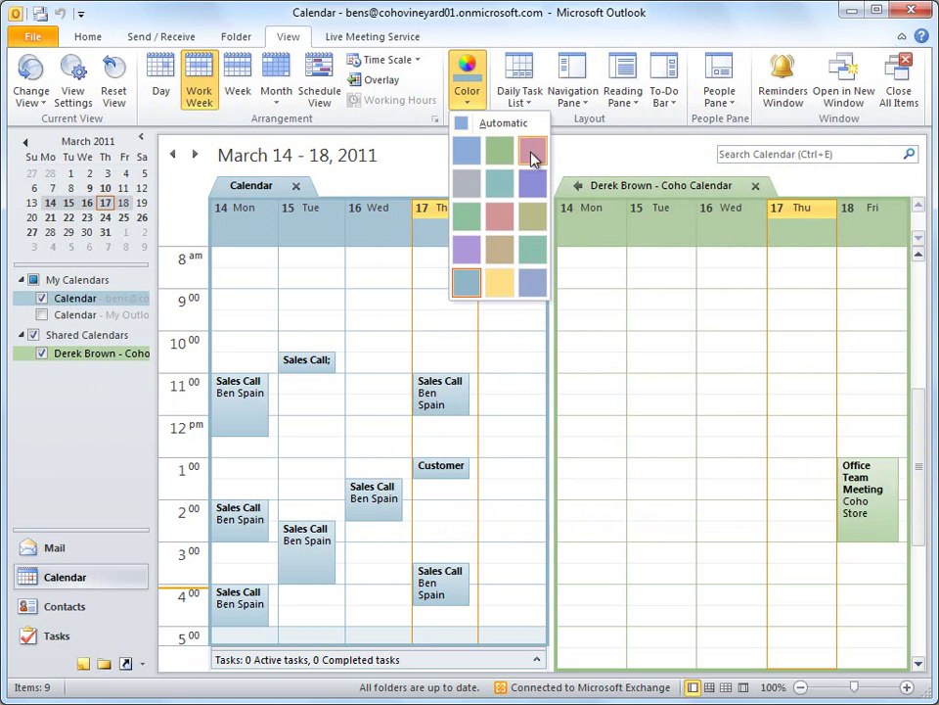
click(532, 150)
click(481, 99)
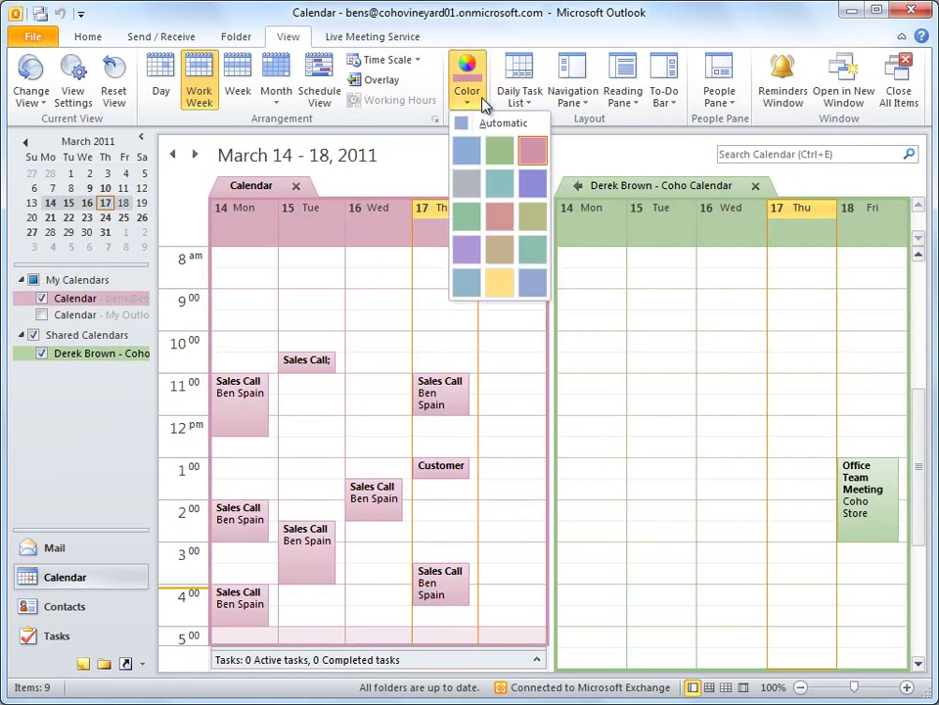
click(467, 150)
Step: Recolour the shared Coho Calendar yellow and then red
click(600, 189)
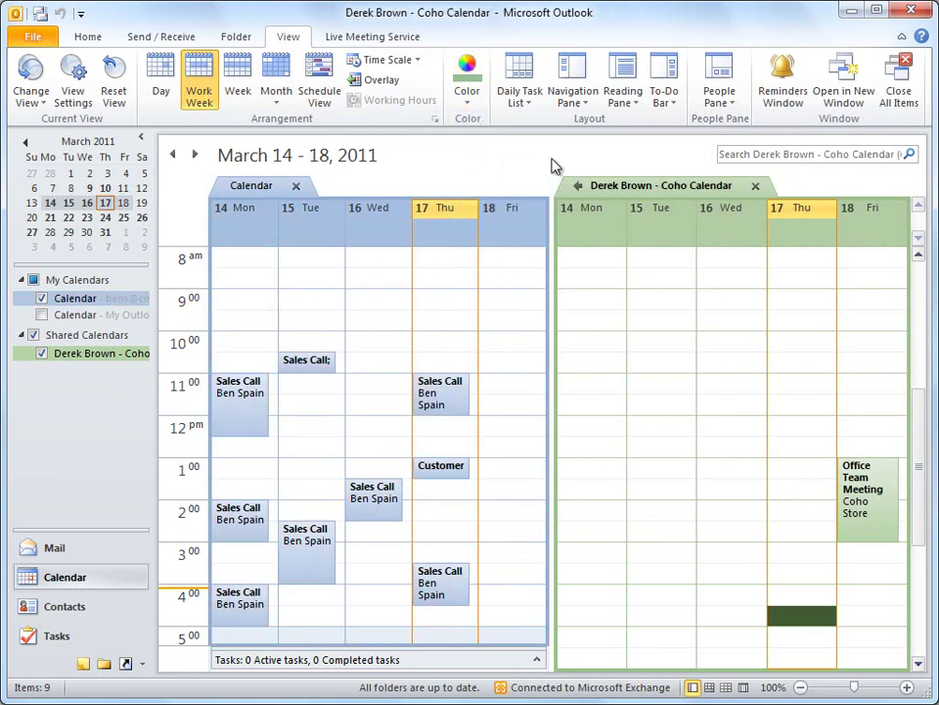
click(469, 106)
click(497, 279)
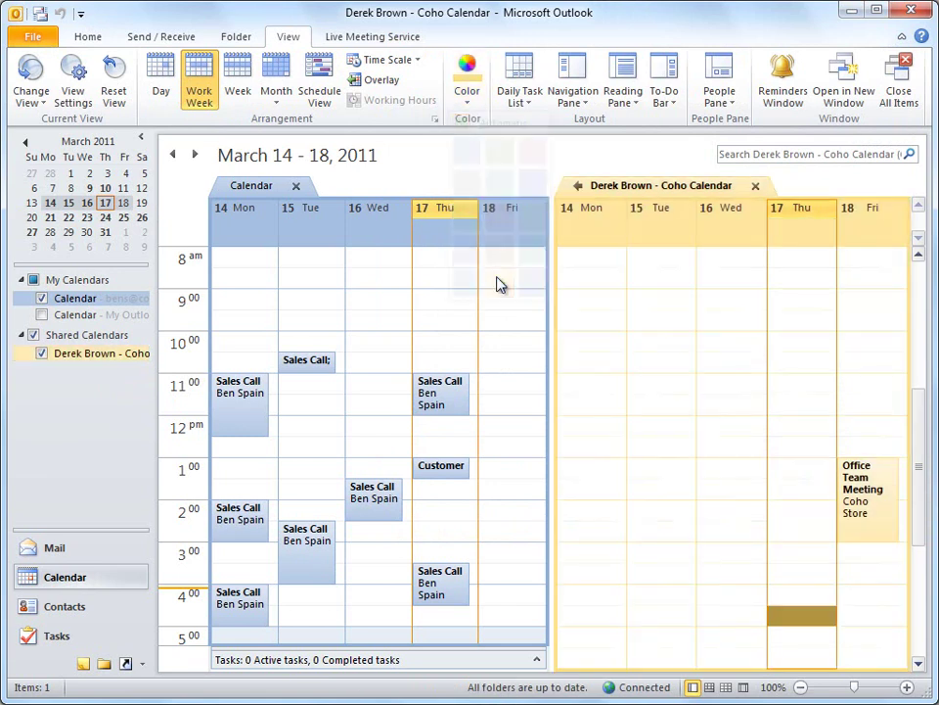
click(470, 76)
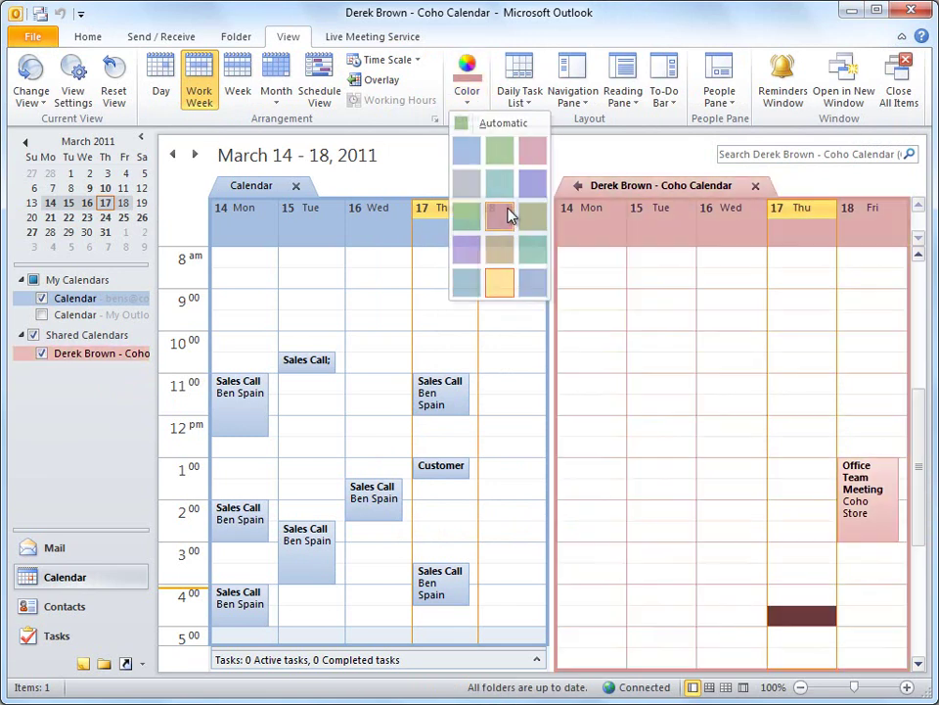
click(507, 212)
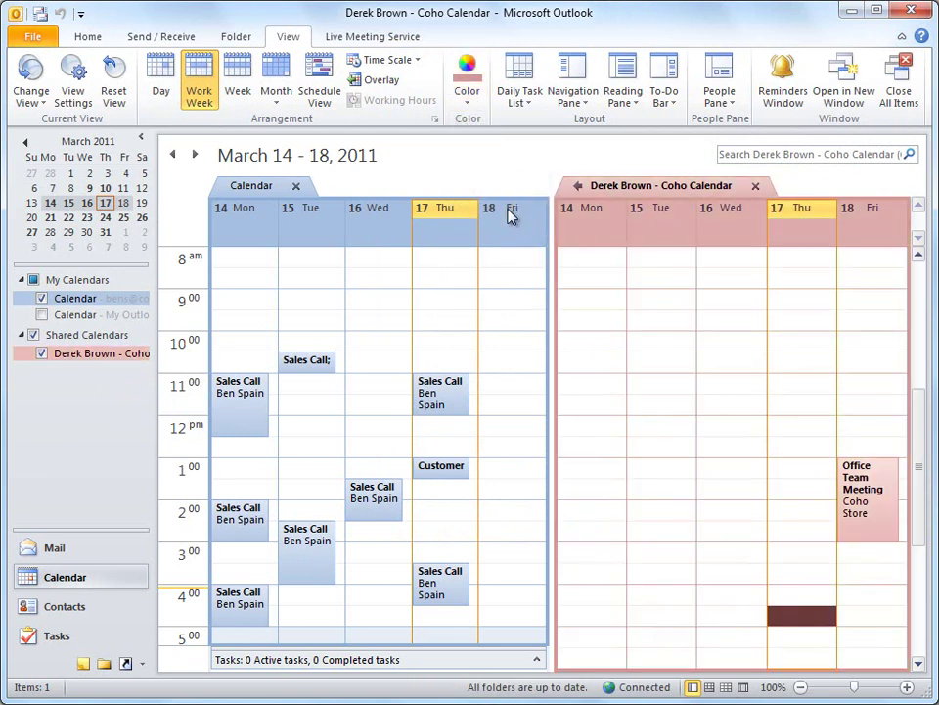
Step: Overlay the two calendars and return them to the side-by-side arrangement
click(383, 83)
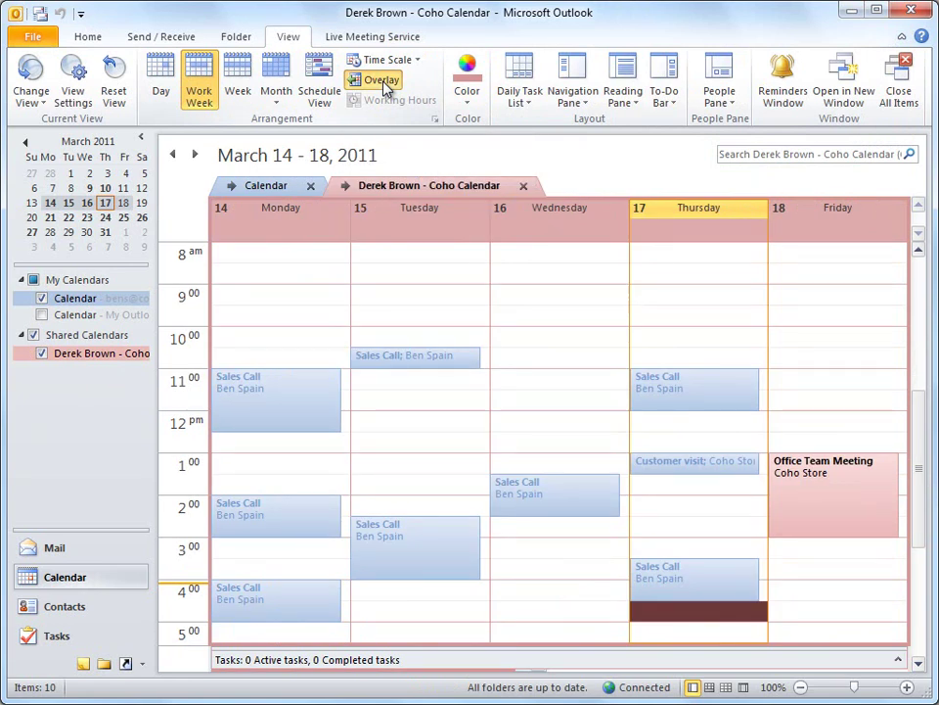
click(384, 82)
Step: Set the shared Coho Calendar's colour to green and display both calendars by month
click(468, 106)
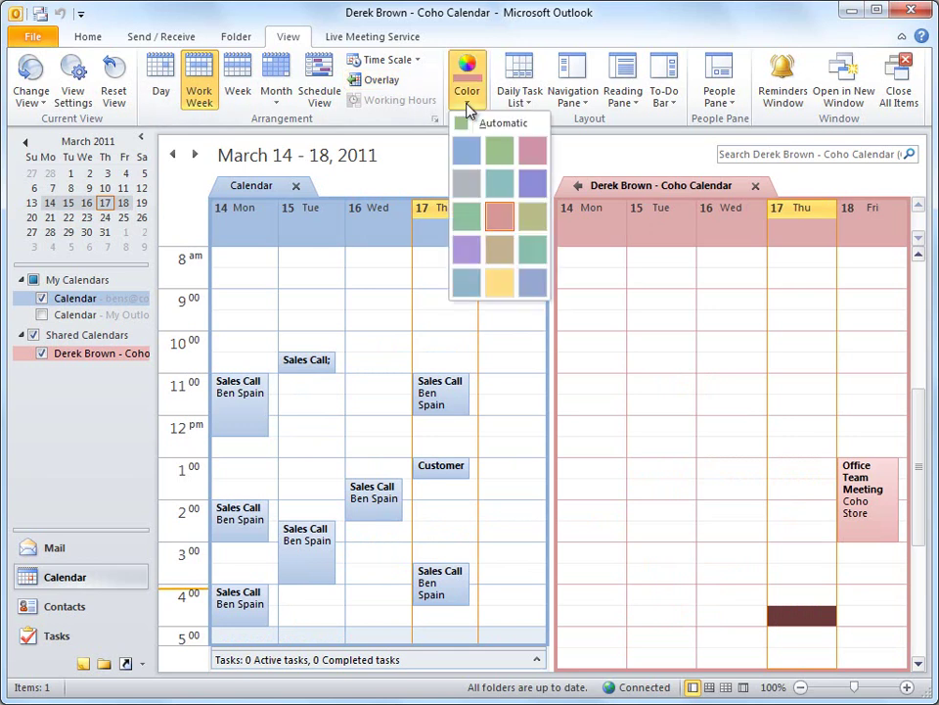
click(499, 149)
key(ctrl+alt+4)
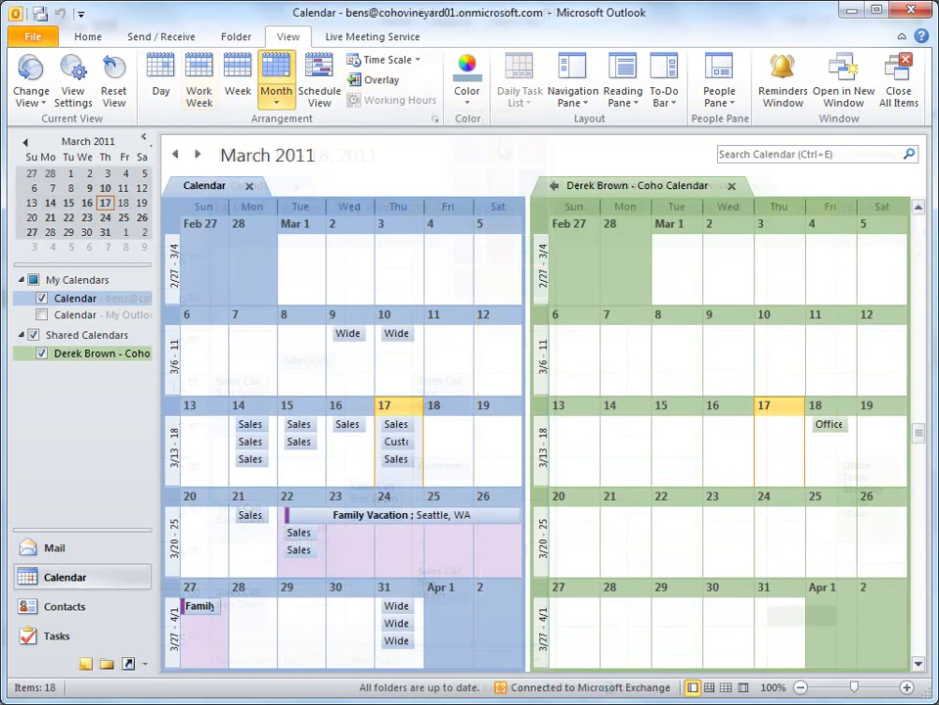
Step: Create an all-day event on March 22 in the shared calendar, with the employee's first name plus "on Vacation - Out of office" as subject and location "Seattle, WA"
click(672, 536)
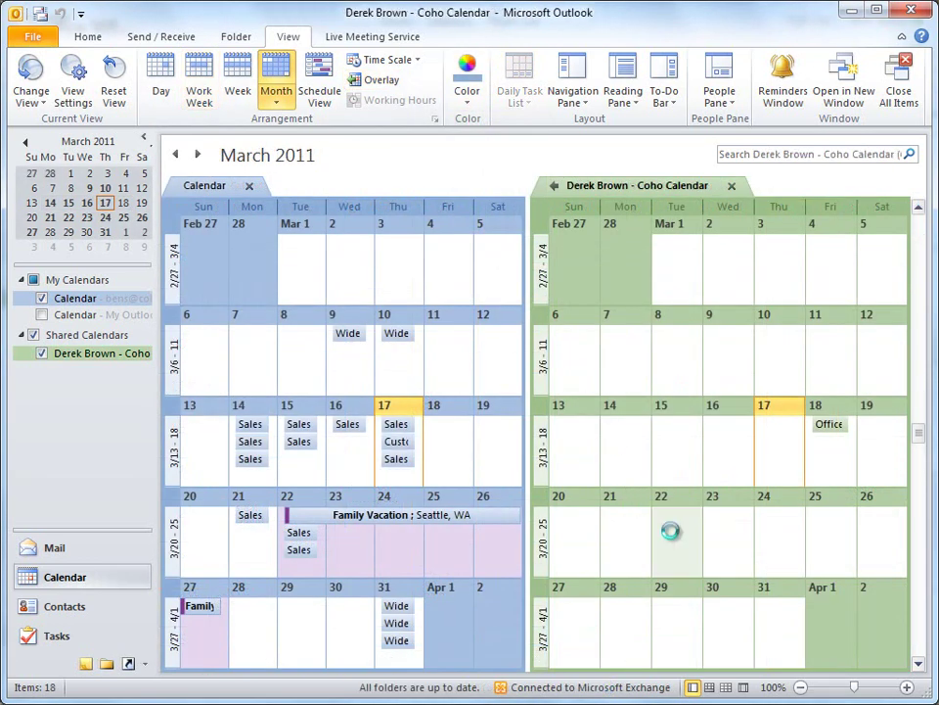
double_click(671, 536)
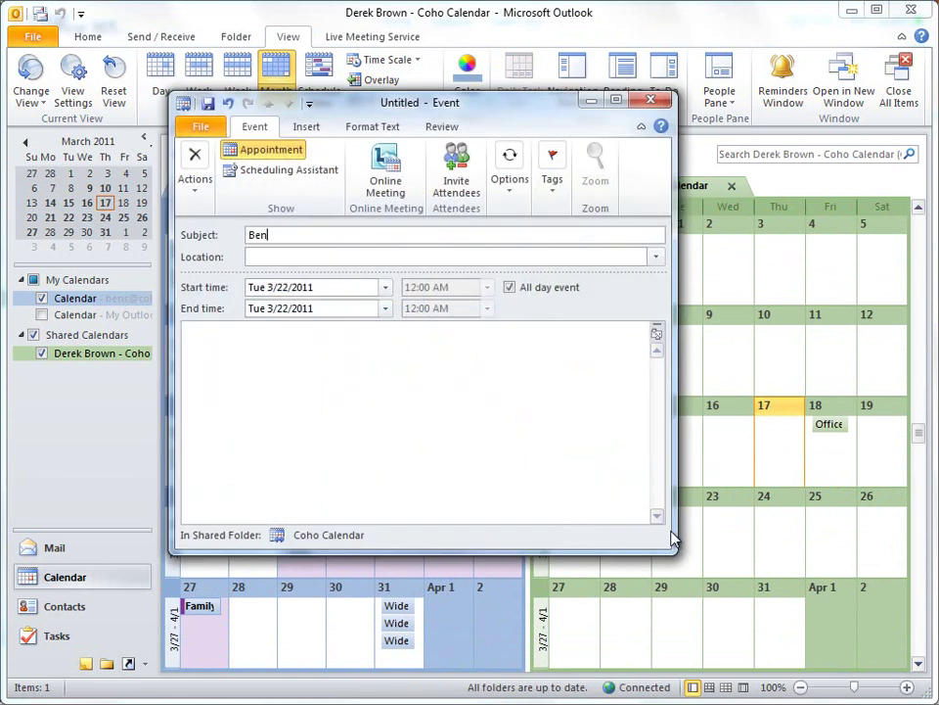
text(Ben on Vacation - Out of office)
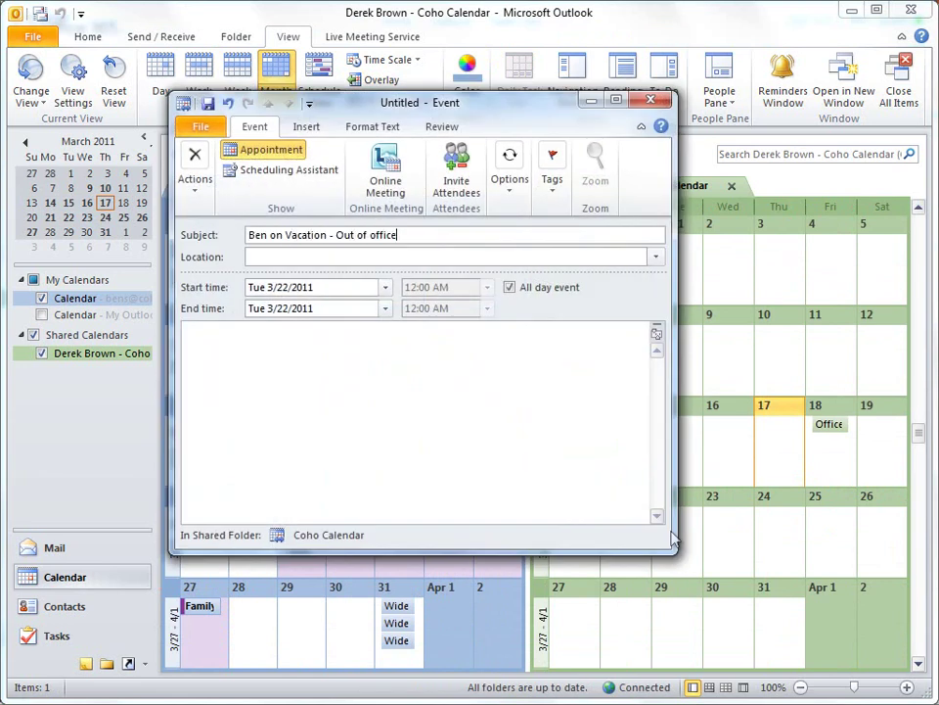
click(376, 257)
text(Seattle, WA)
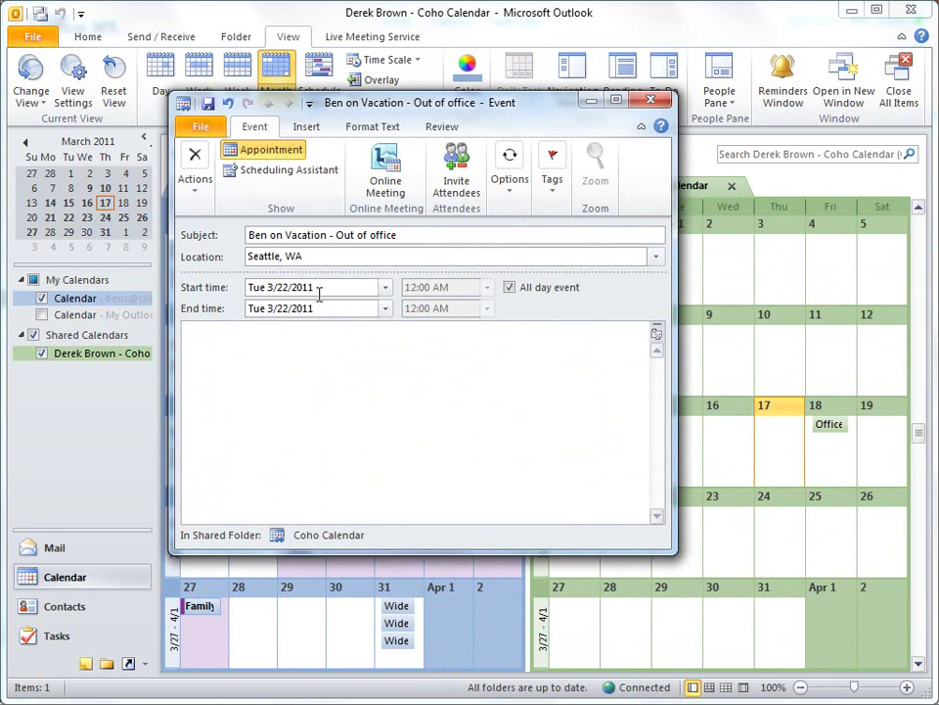
Step: Set the vacation event's end date to Fri 3/25/2011, save the event and close its window
click(385, 308)
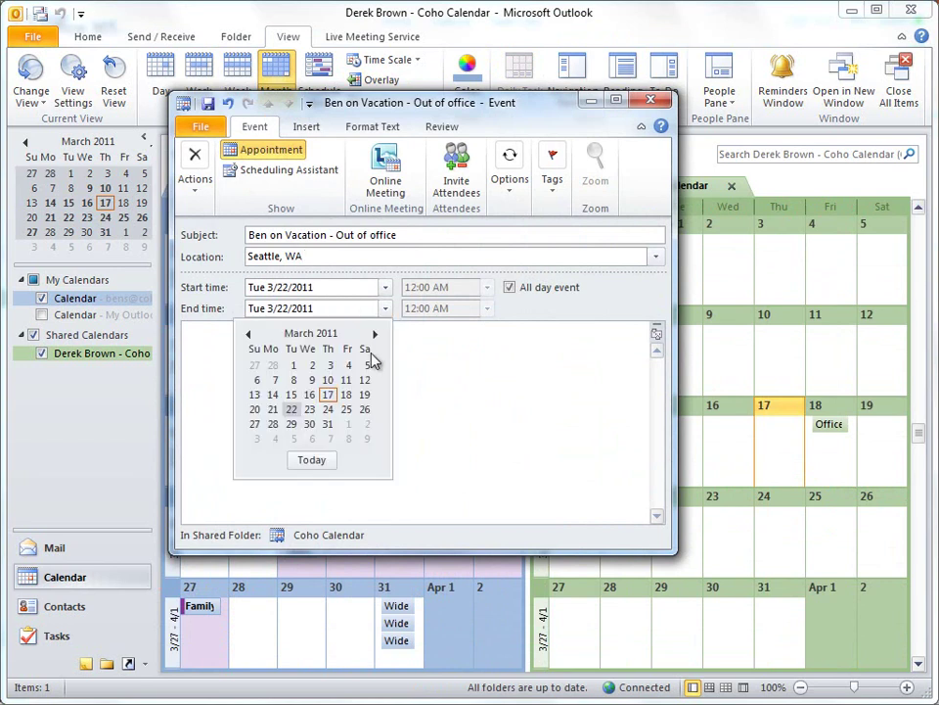
click(348, 409)
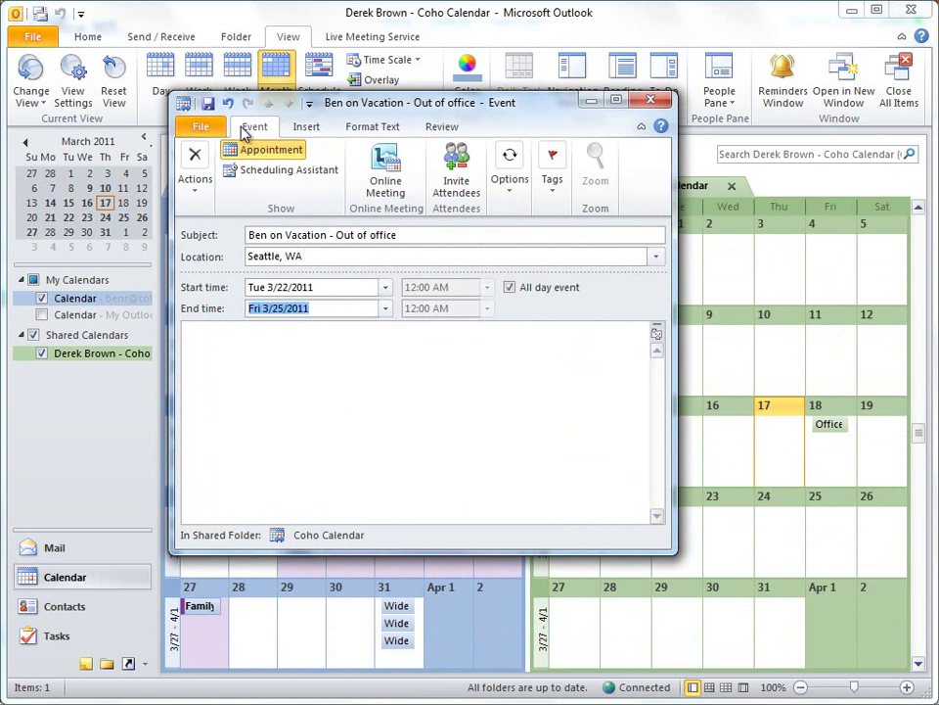
click(207, 103)
click(650, 102)
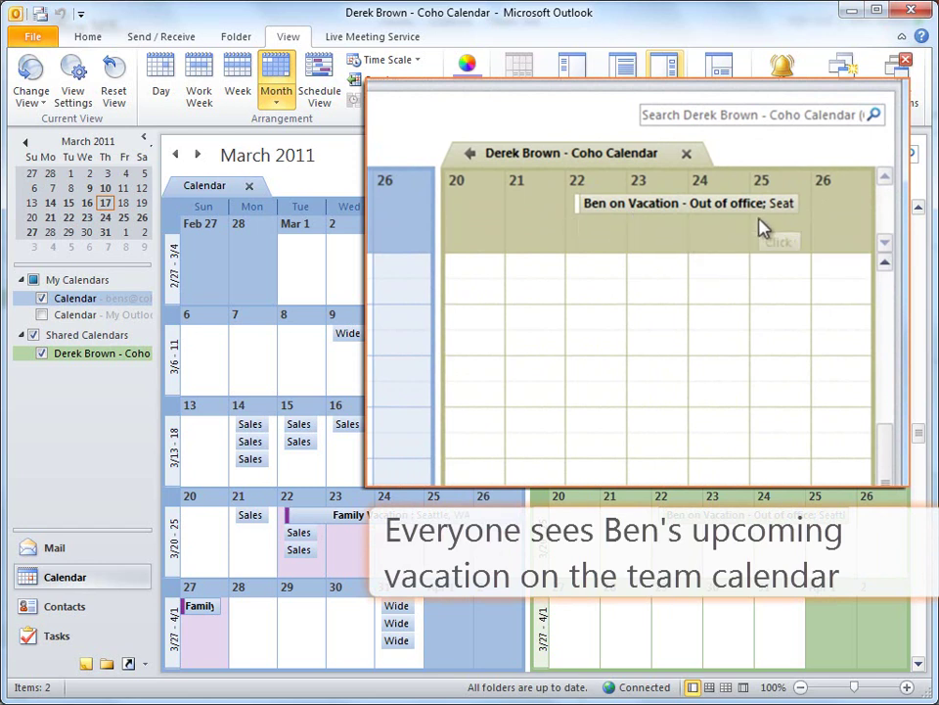
Step: Check the details of the PNW Tradeshow Event on April 6 in the shared calendar, close it and return to March 2011
click(197, 154)
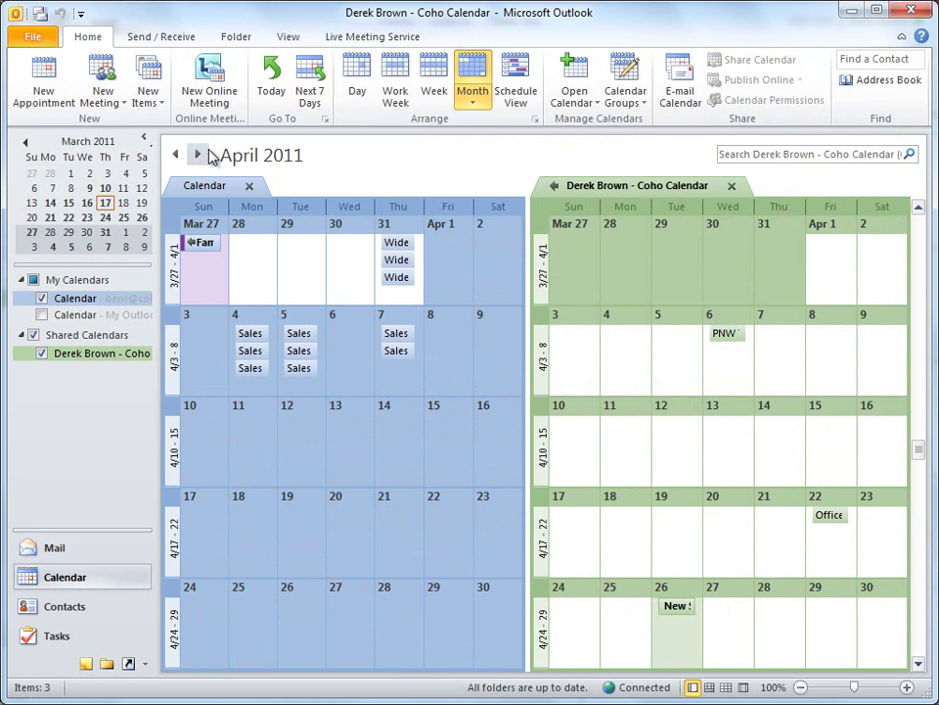
click(729, 336)
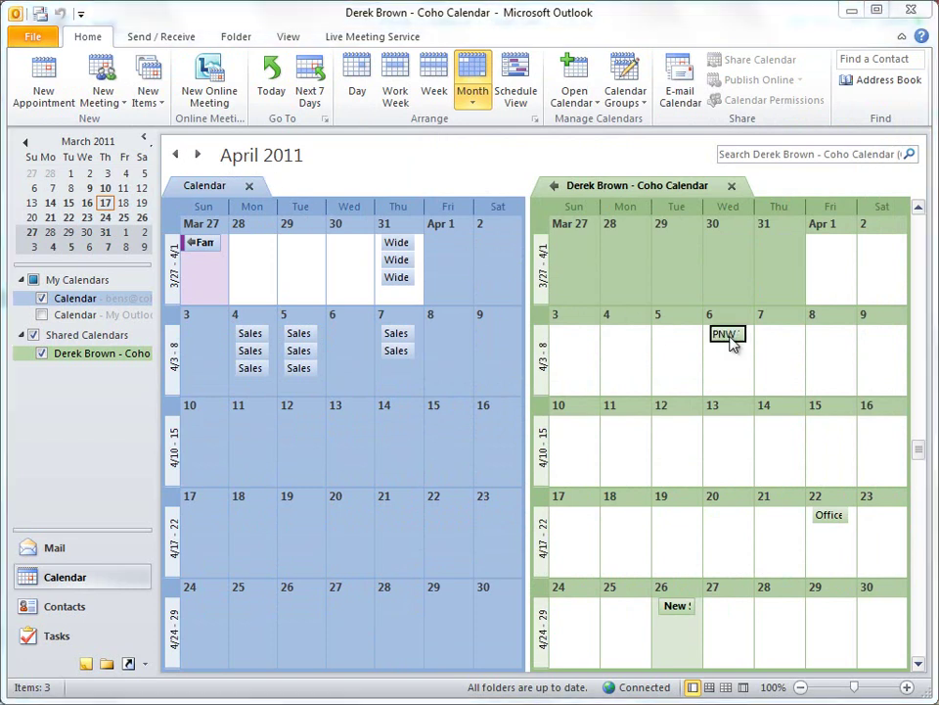
double_click(729, 336)
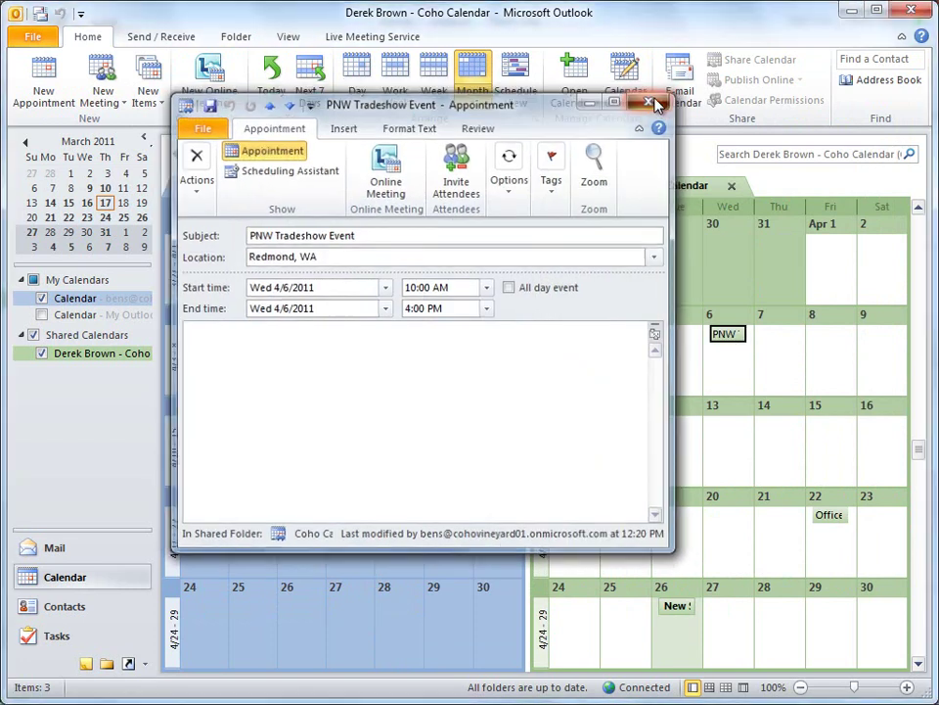
click(656, 103)
click(175, 157)
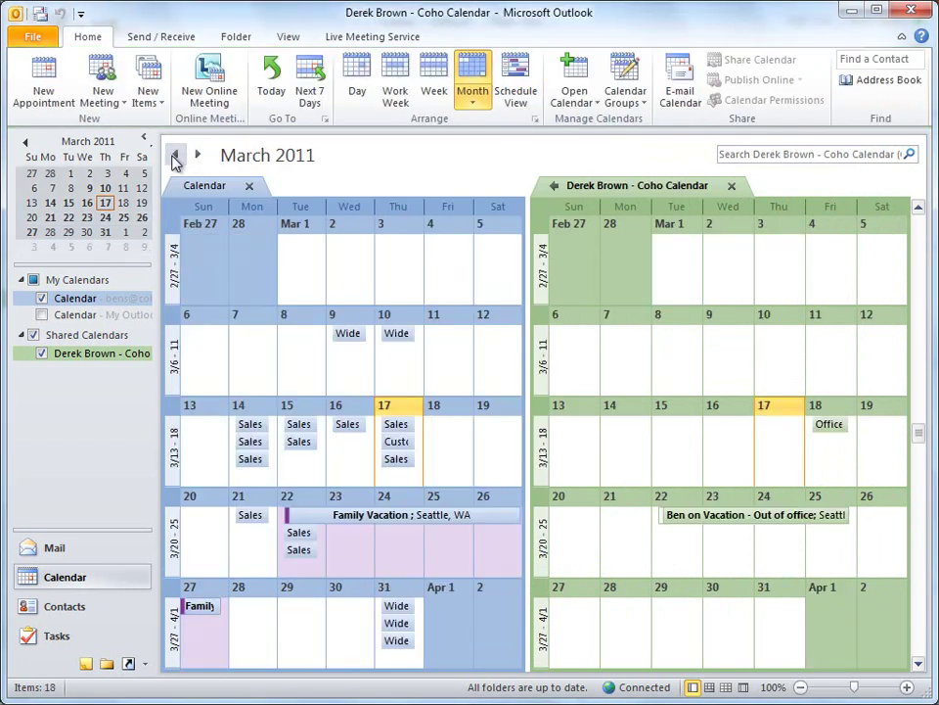
Step: Show both calendars by work week and open the agenda linked in Friday's Office Team Meeting appointment in OneNote
click(395, 84)
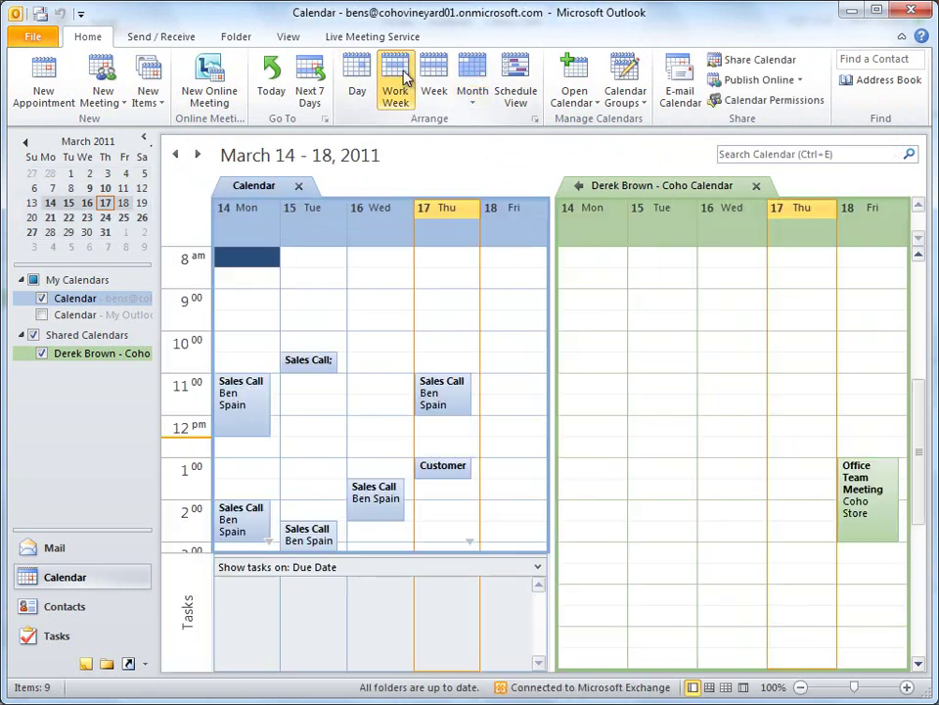
double_click(881, 511)
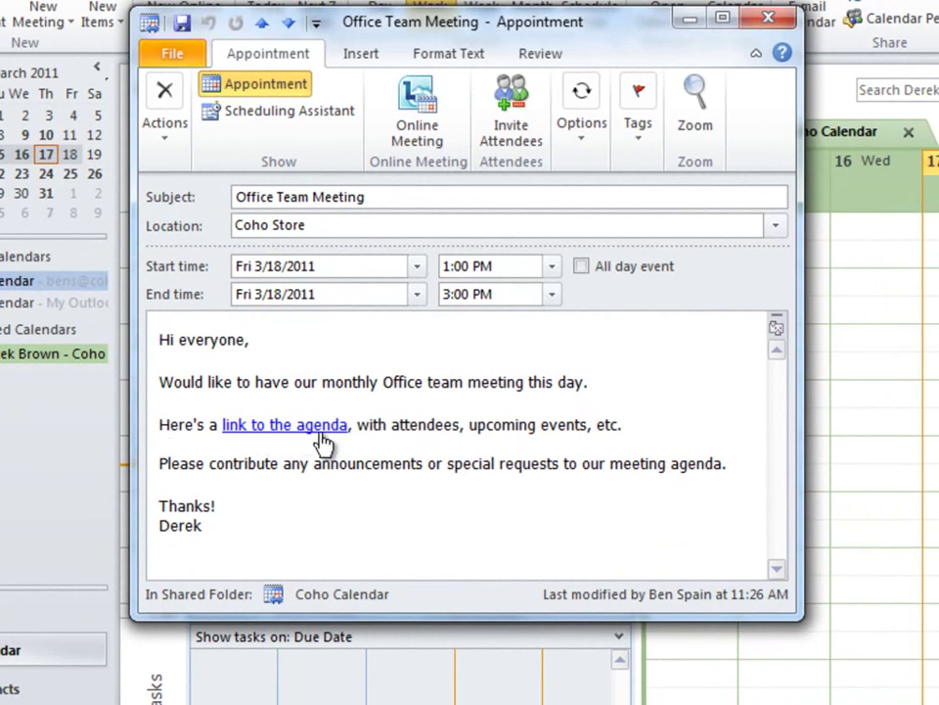
click(304, 427)
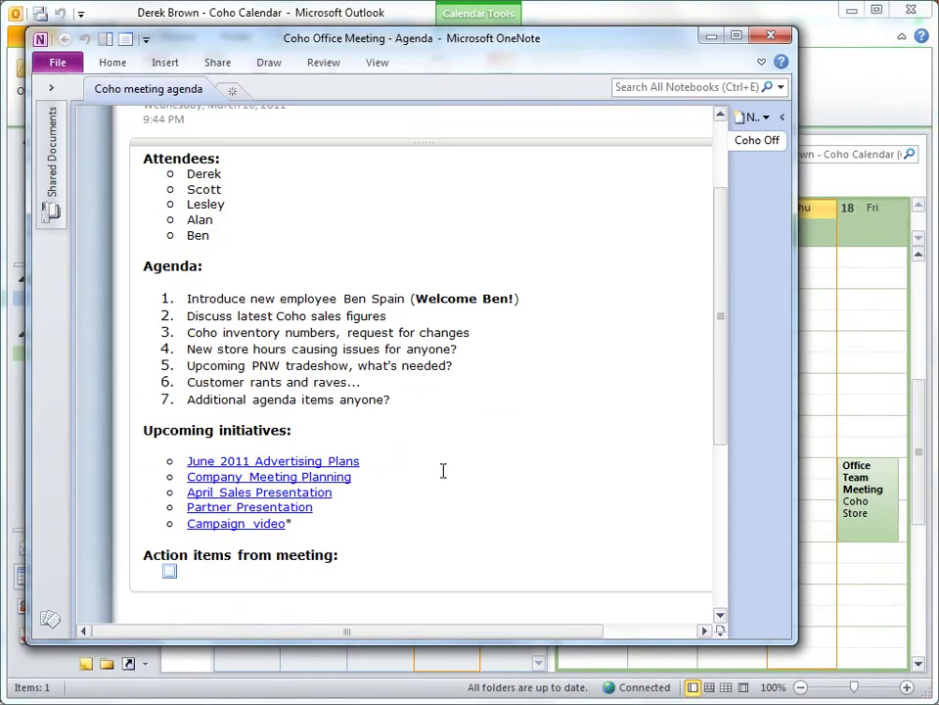
Step: Below the PNW tradeshow item, add the employee's first name plus "can provide tradeshow materials, like projection screen, table, backdrop!" and close both windows
click(450, 501)
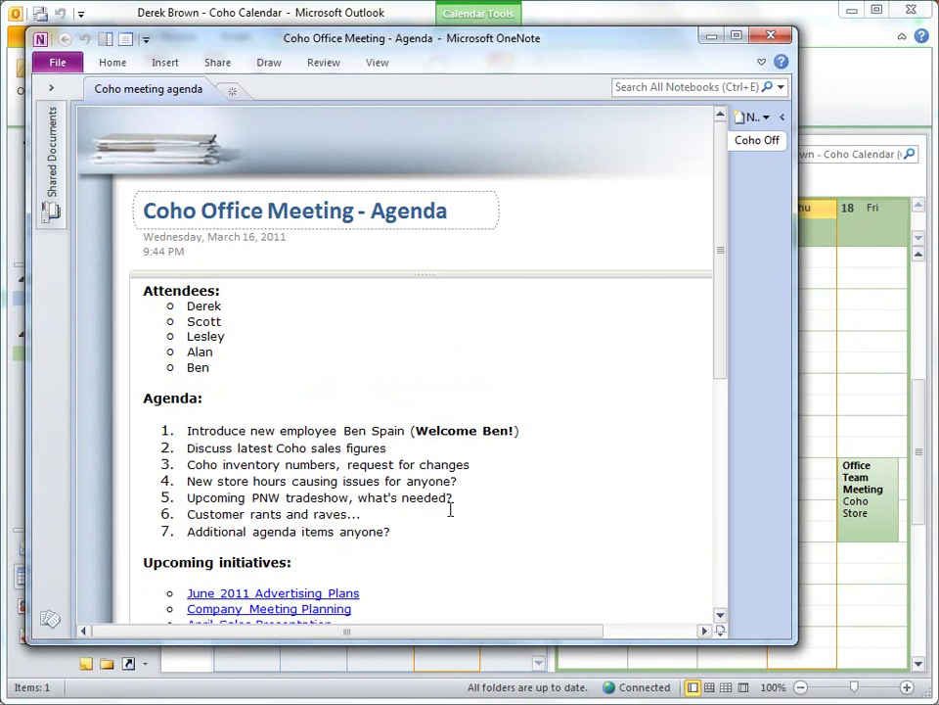
key(Return)
text(Ben )
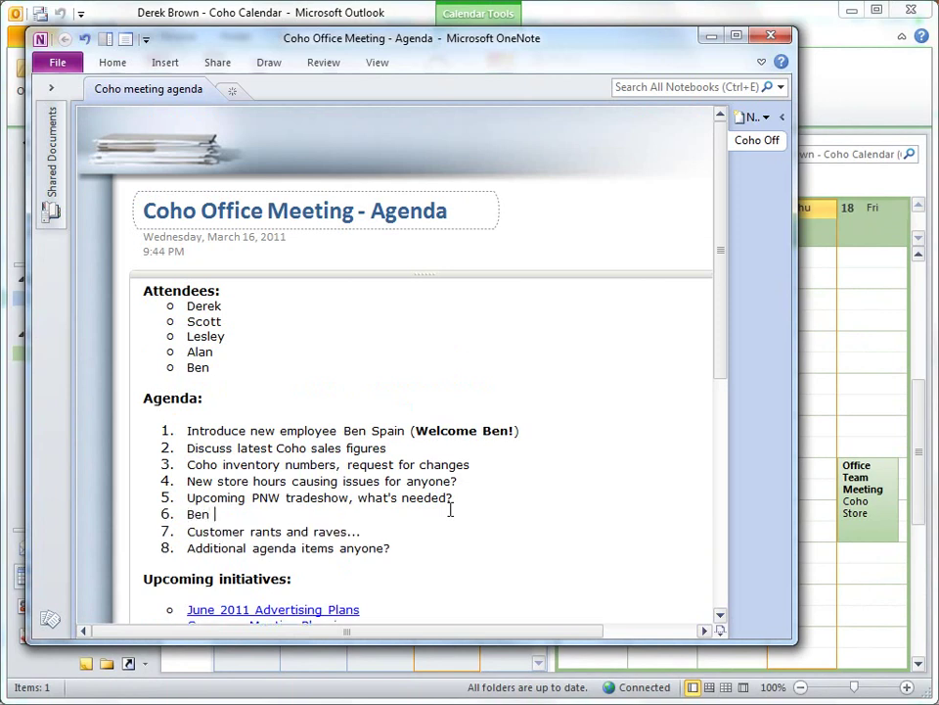
text(can provide tradeshow)
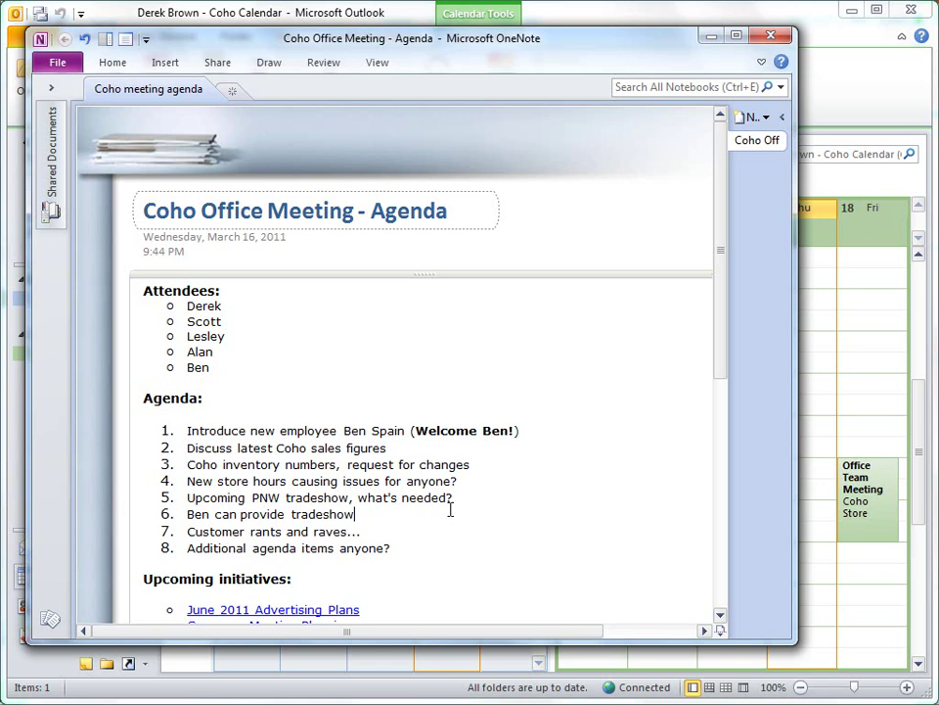
text( materials, like proj)
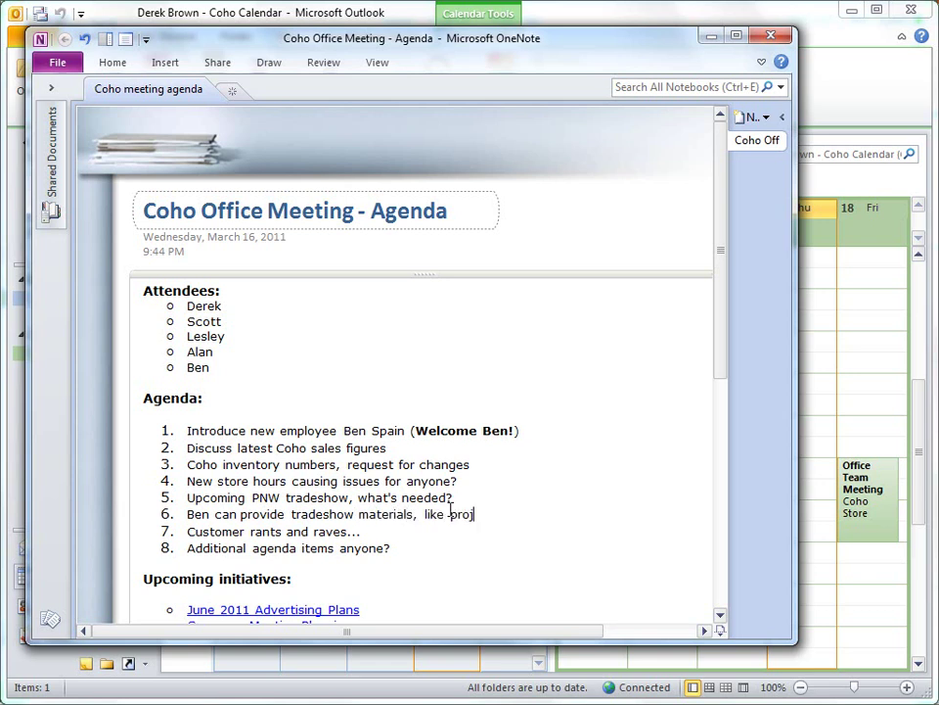
text(ection screen, table, backdrop!)
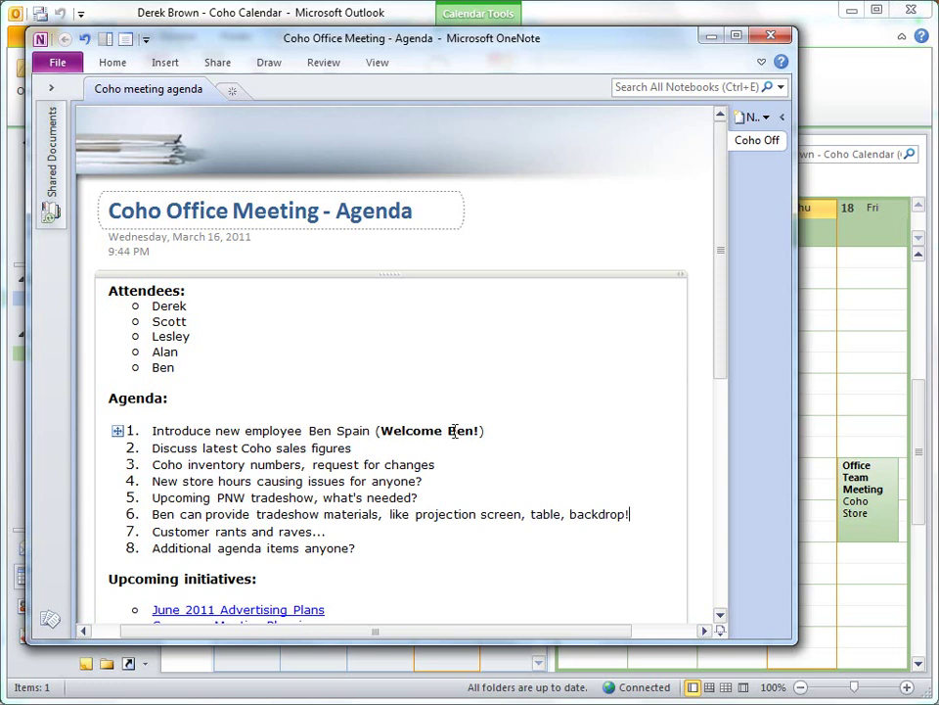
click(771, 37)
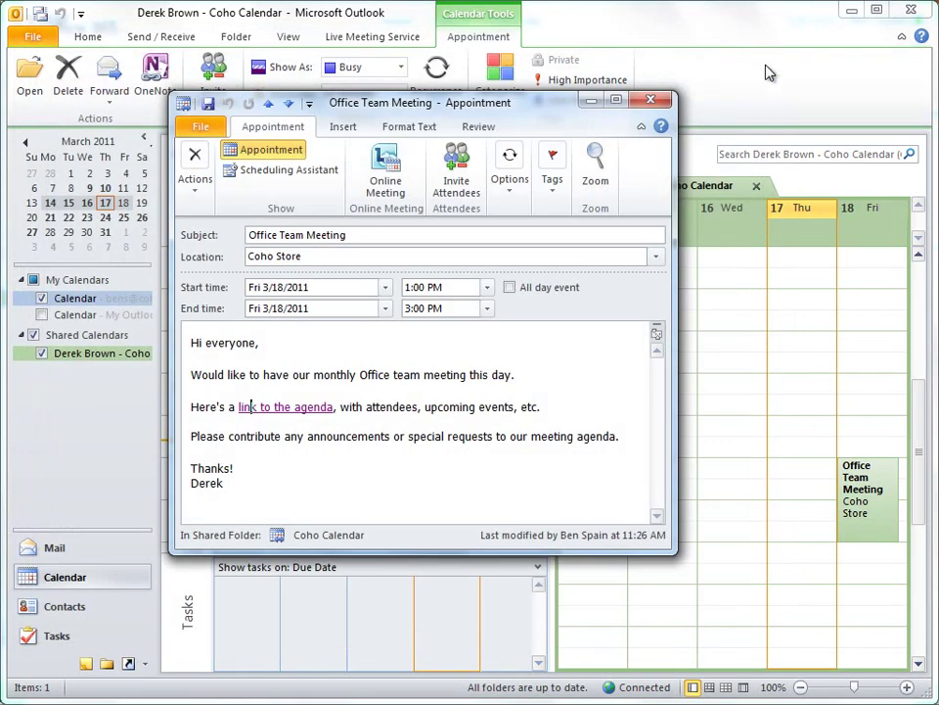
click(662, 102)
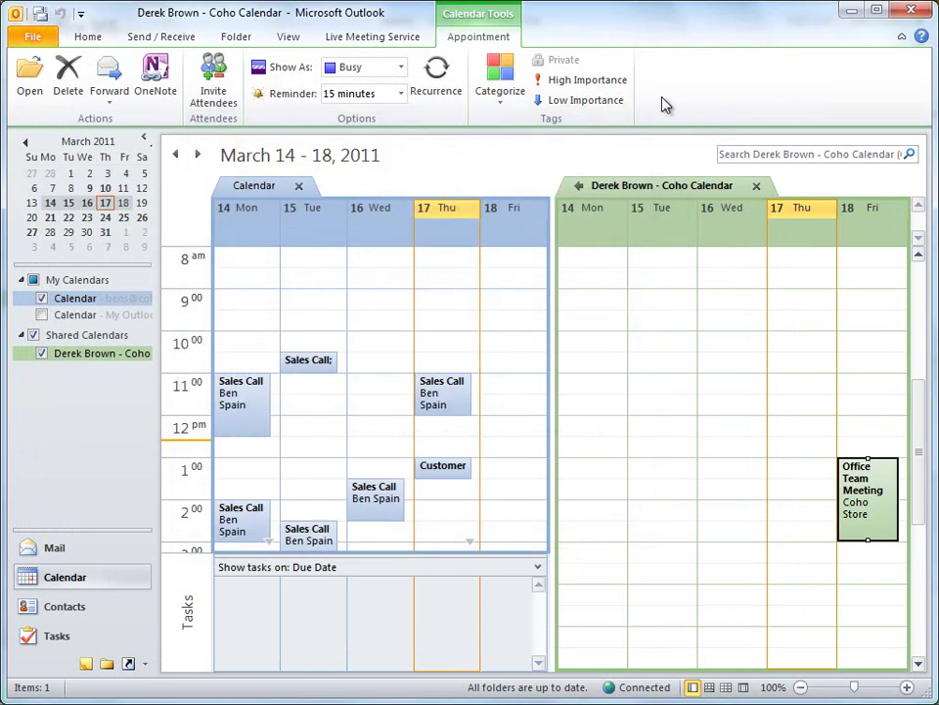